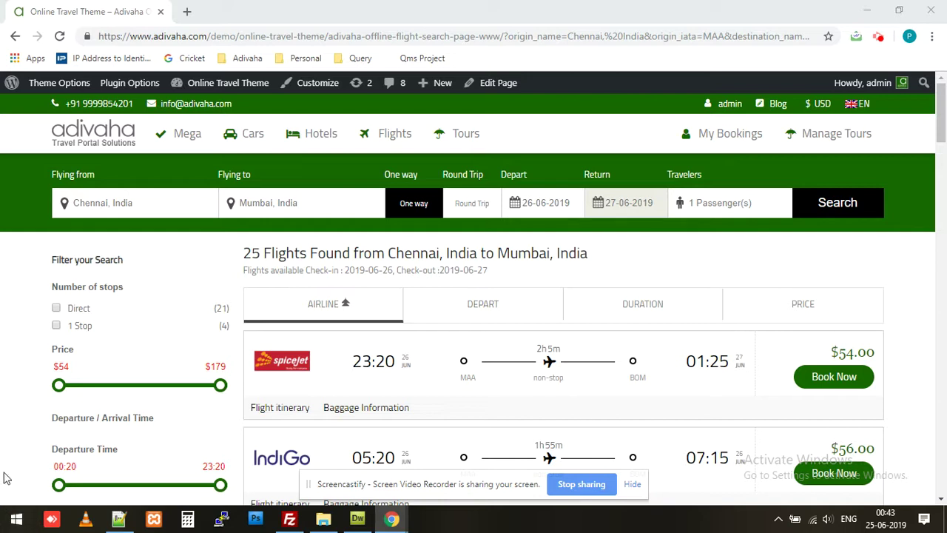
# Step: Leave the Chennai to Mumbai flight results for the admin bar's Plugin Options page
pyautogui.click(125, 87)
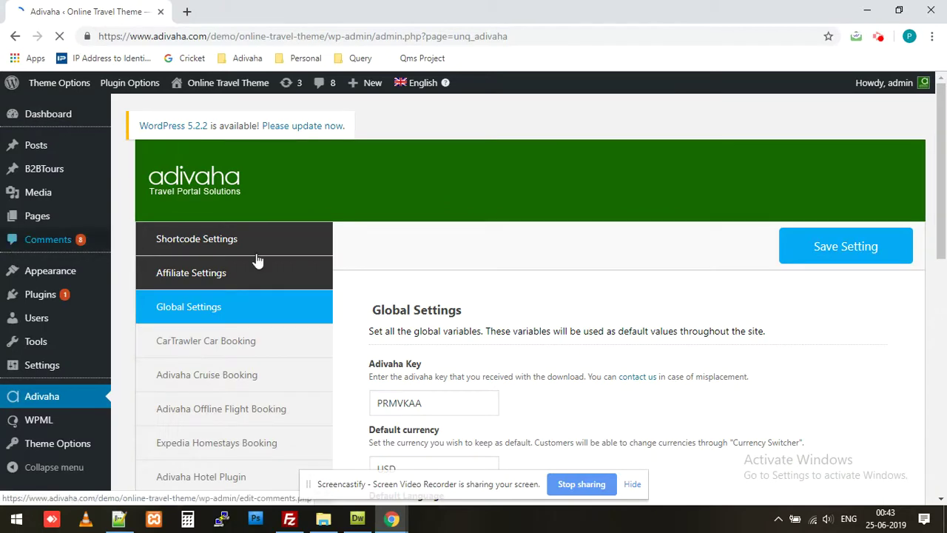
# Step: Open the Adivaha Offline Flight Booking section of the plugin options
pyautogui.click(251, 250)
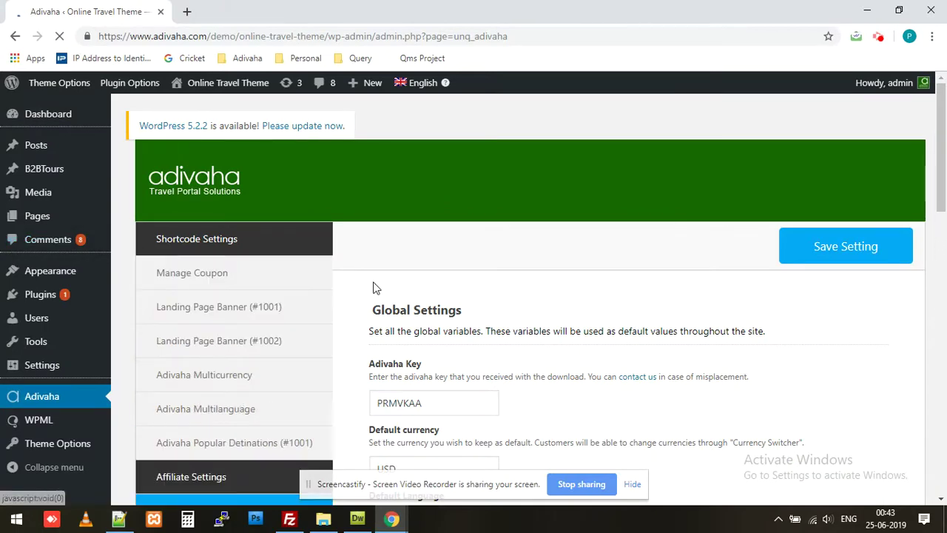
pyautogui.scroll(-2, 373, 286)
pyautogui.scroll(-3, 355, 296)
pyautogui.scroll(-3, 349, 296)
pyautogui.scroll(-2, 349, 296)
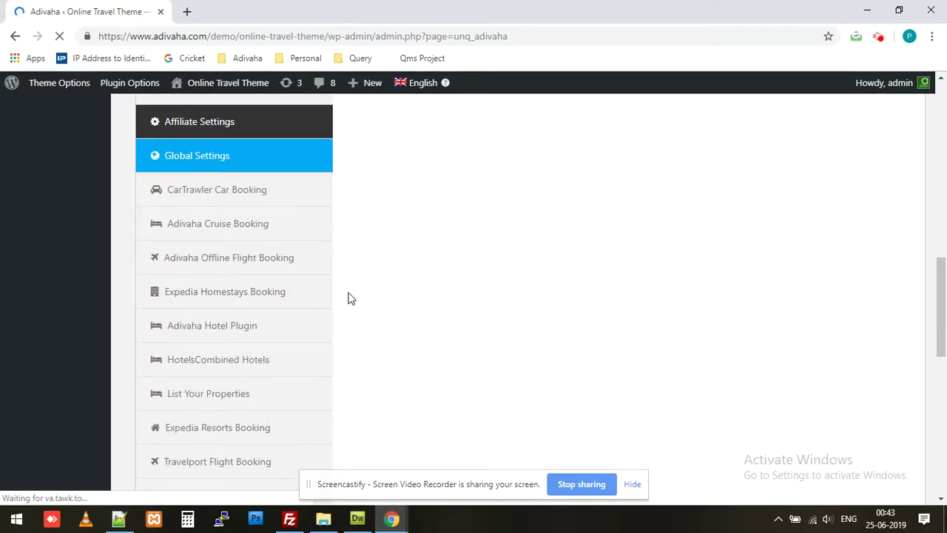
pyautogui.click(219, 265)
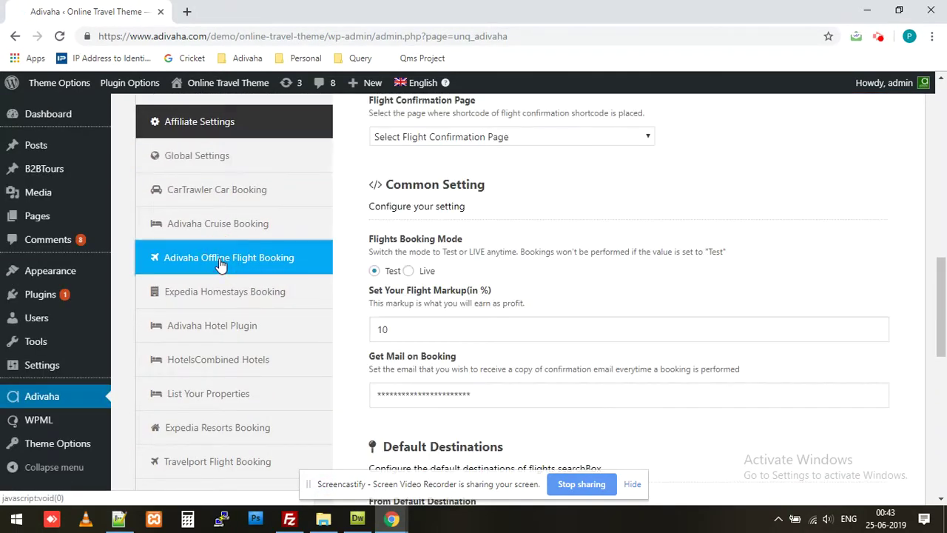
pyautogui.scroll(4, 354, 268)
pyautogui.scroll(2, 354, 268)
pyautogui.scroll(2, 354, 268)
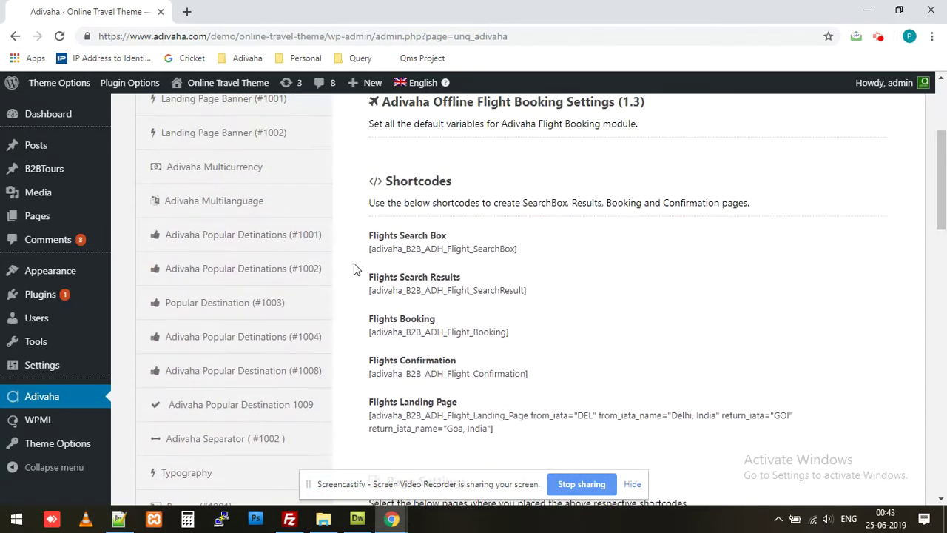
pyautogui.scroll(-1, 404, 330)
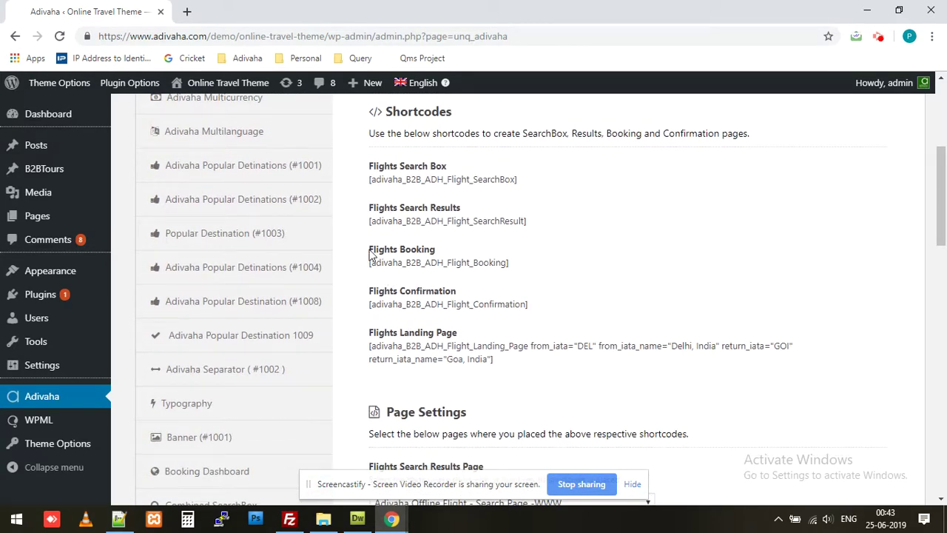
# Step: Copy the Flights Booking shortcode, then start a new page
pyautogui.tripleClick(404, 264)
pyautogui.rightClick(404, 264)
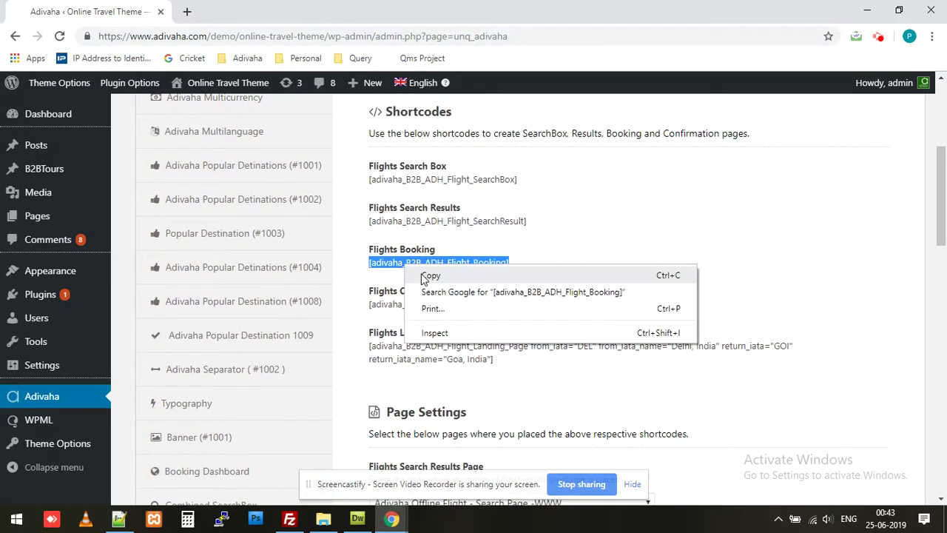
pyautogui.click(423, 278)
pyautogui.moveTo(367, 82)
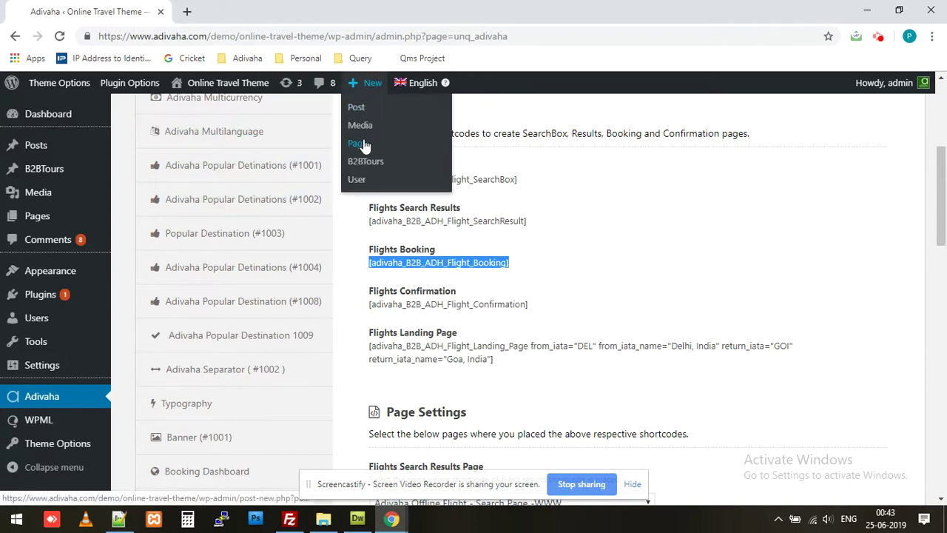
pyautogui.click(361, 147)
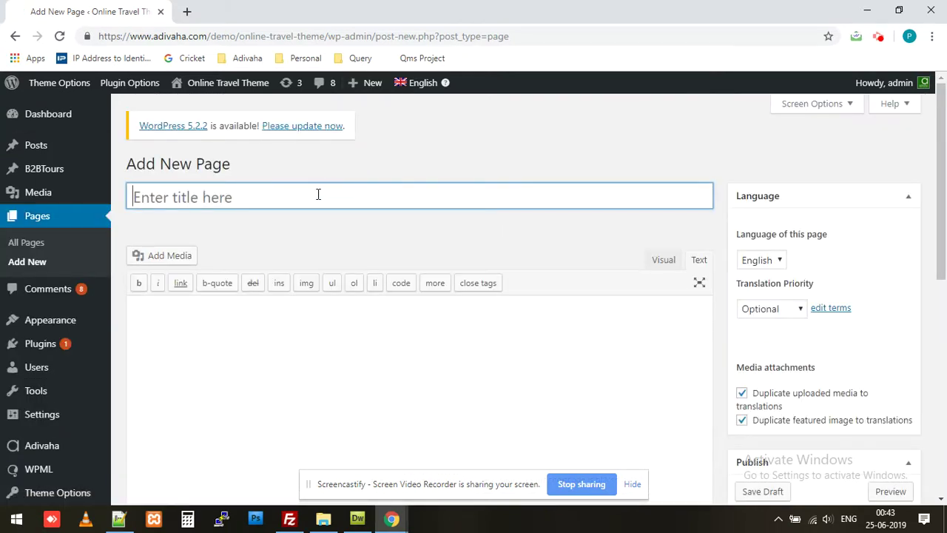
# Step: Publish page 'Adivaha Offline Flight - Booking Page - WWW' containing the pasted shortcode, then visit the site
pyautogui.write('Adivaha Offl')
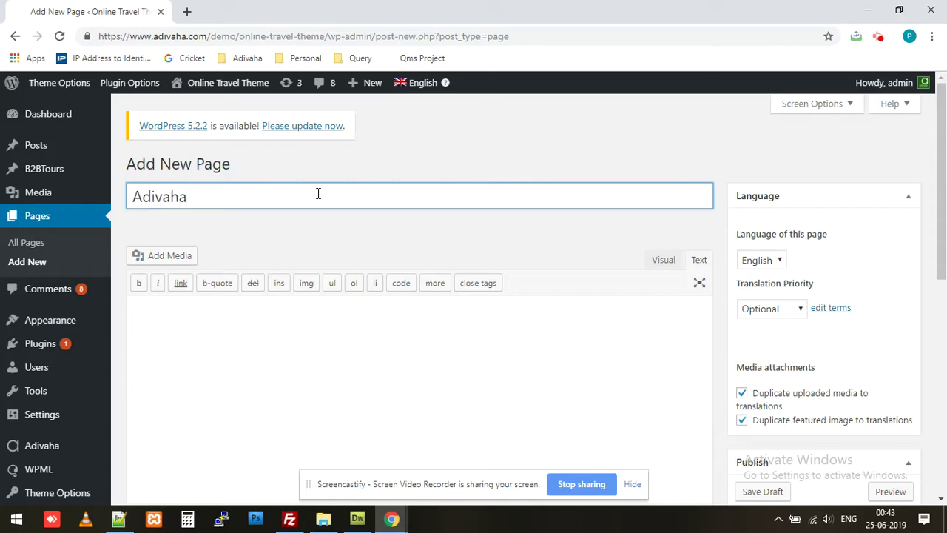
pyautogui.write('ine Flight ')
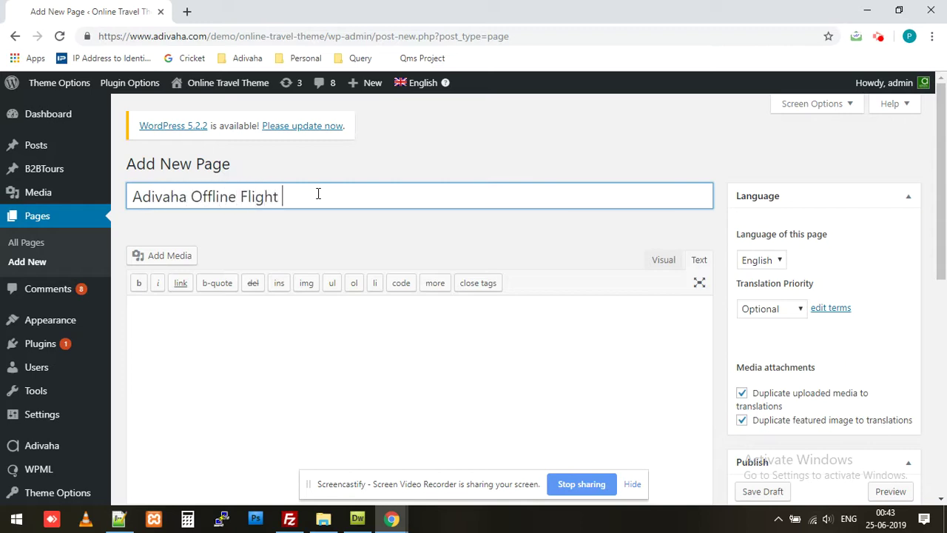
pyautogui.write('- Booking Page - WWW')
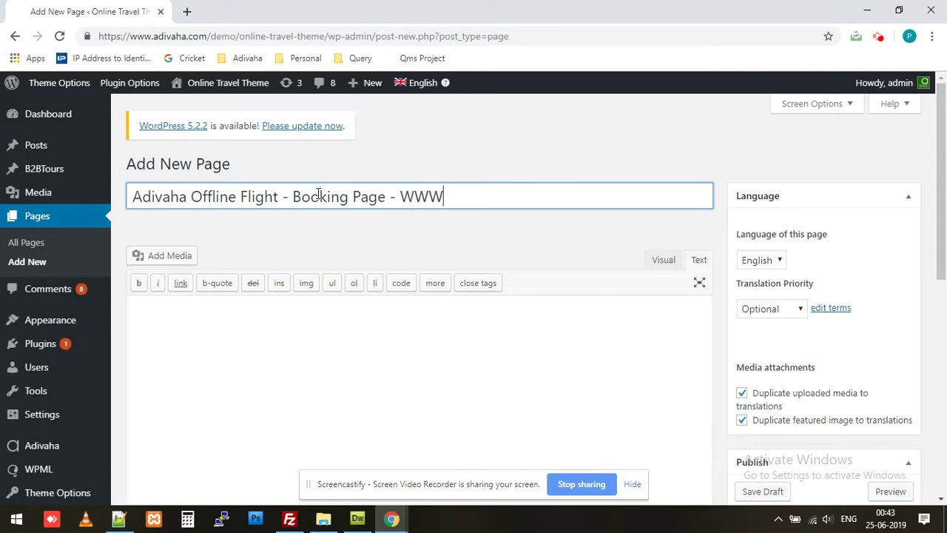
pyautogui.press('Tab')
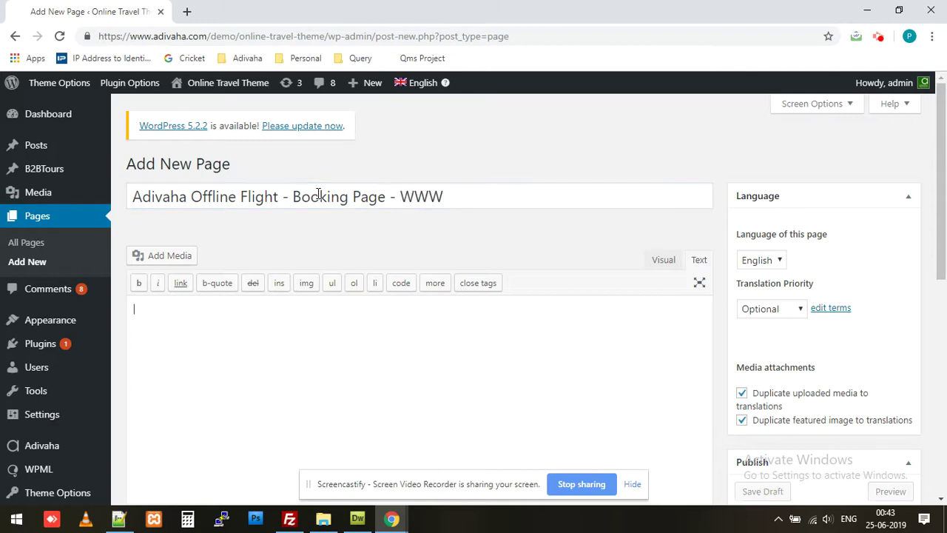
pyautogui.hotkey('ctrl', 'v')
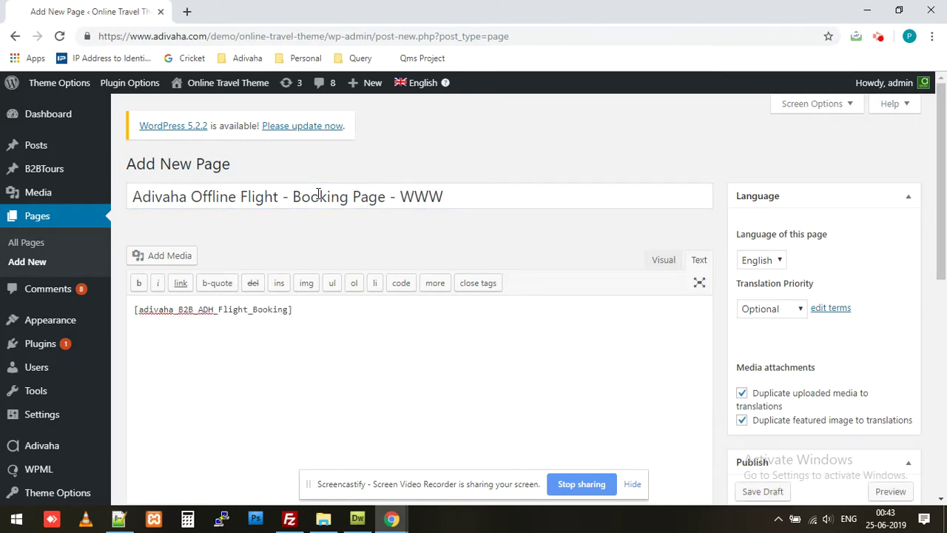
pyautogui.scroll(-2, 581, 289)
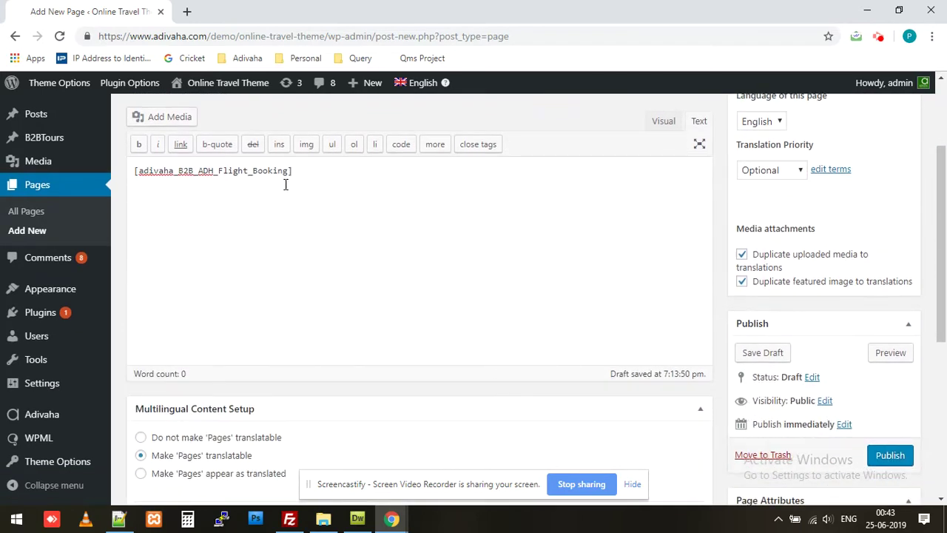
pyautogui.click(873, 454)
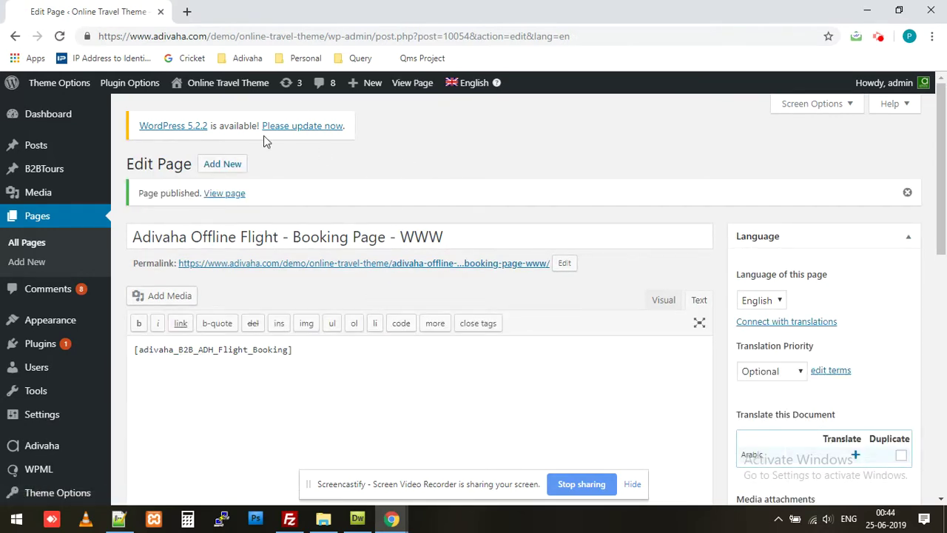
pyautogui.moveTo(222, 82)
pyautogui.click(188, 108)
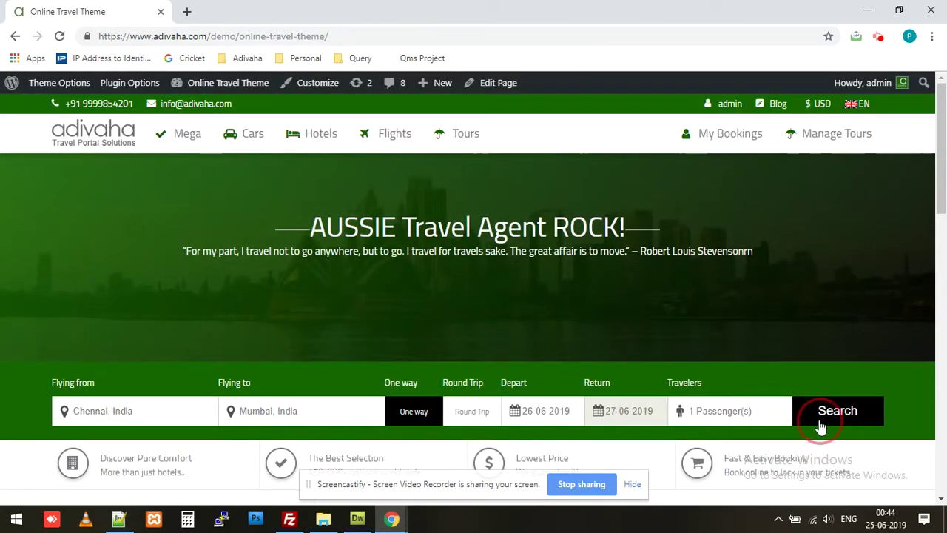
# Step: Search Chennai to Mumbai flights, try booking the $54 SpiceJet flight, then return to plugin settings
pyautogui.click(818, 424)
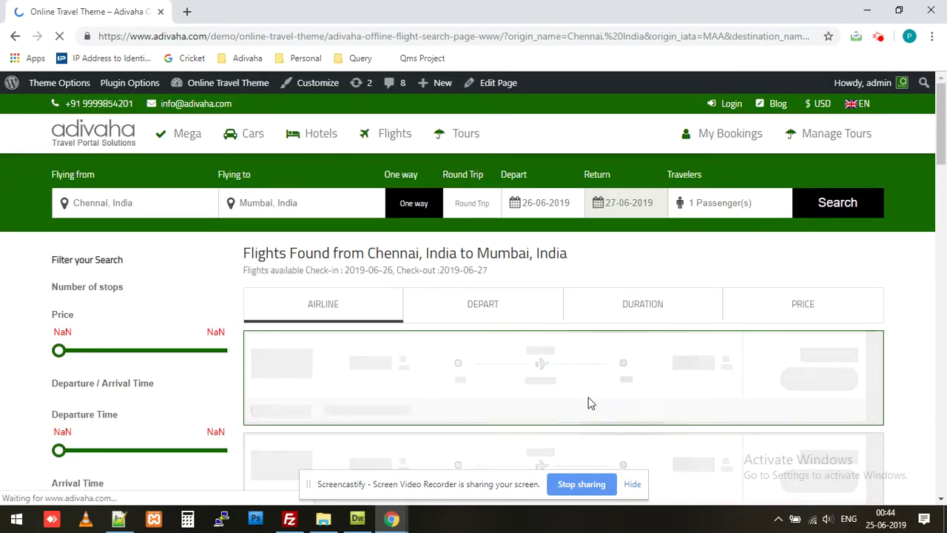
pyautogui.scroll(-1, 596, 402)
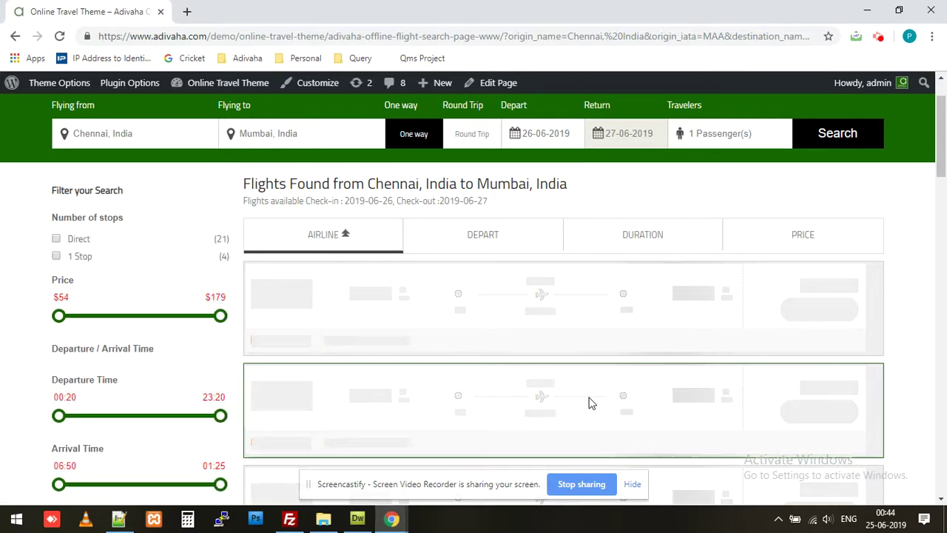
pyautogui.scroll(-1, 590, 402)
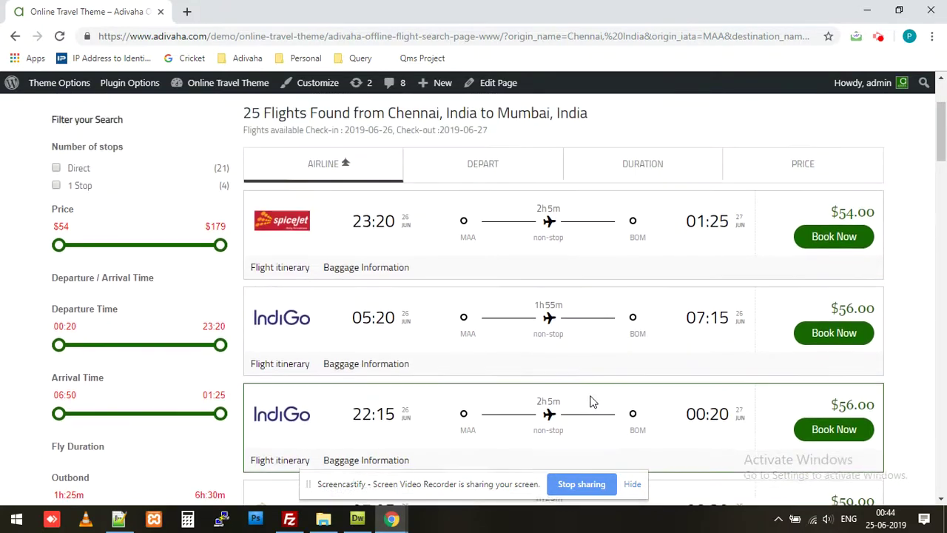
pyautogui.click(834, 238)
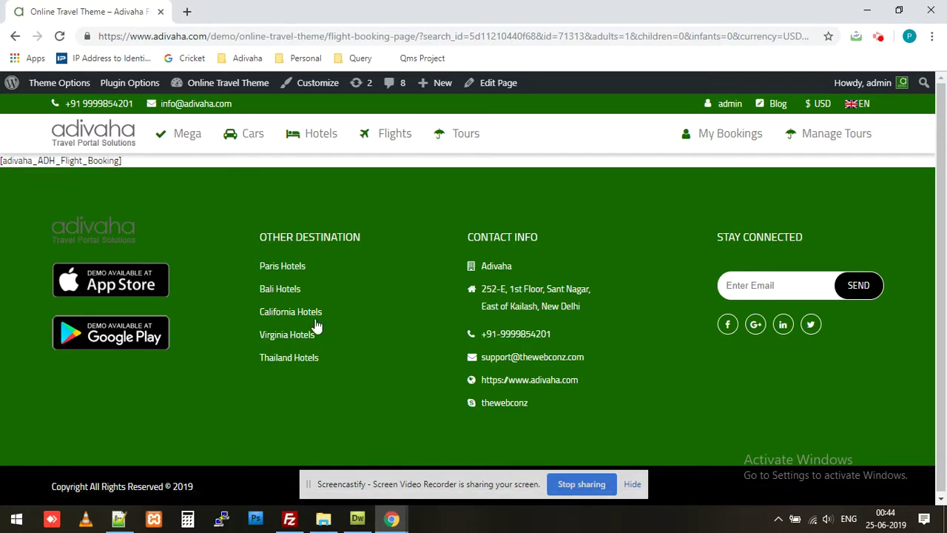
pyautogui.click(15, 36)
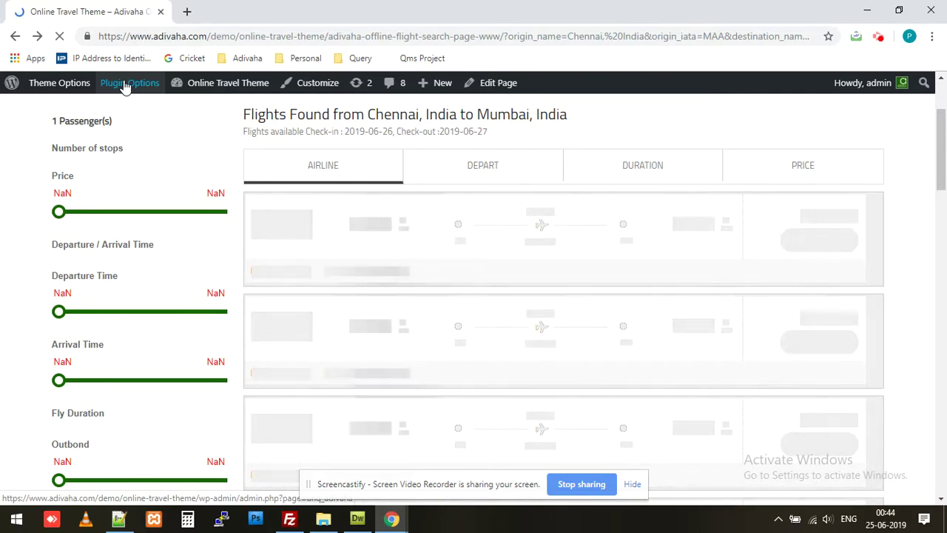
pyautogui.click(124, 84)
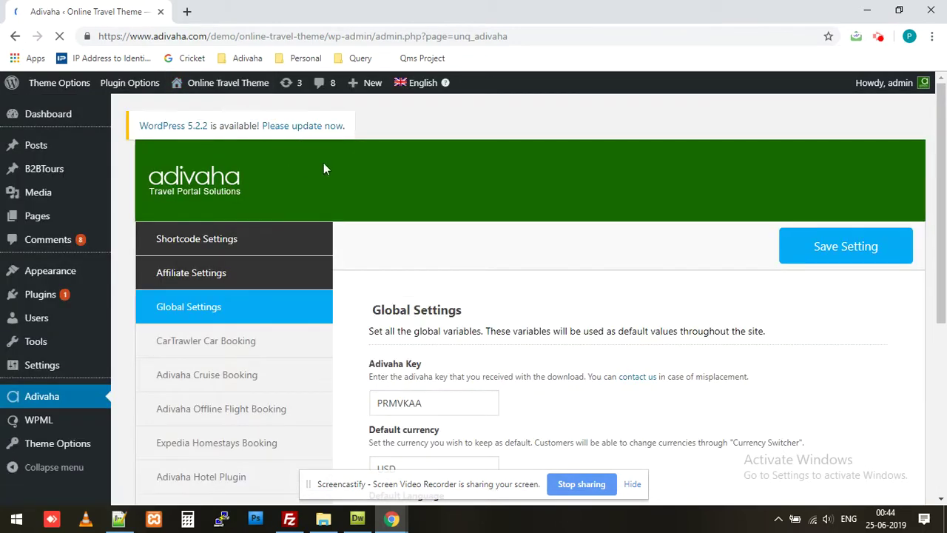
# Step: Expand the Adivaha Offline Flight Booking settings section
pyautogui.scroll(-2, 348, 331)
pyautogui.scroll(-3, 351, 333)
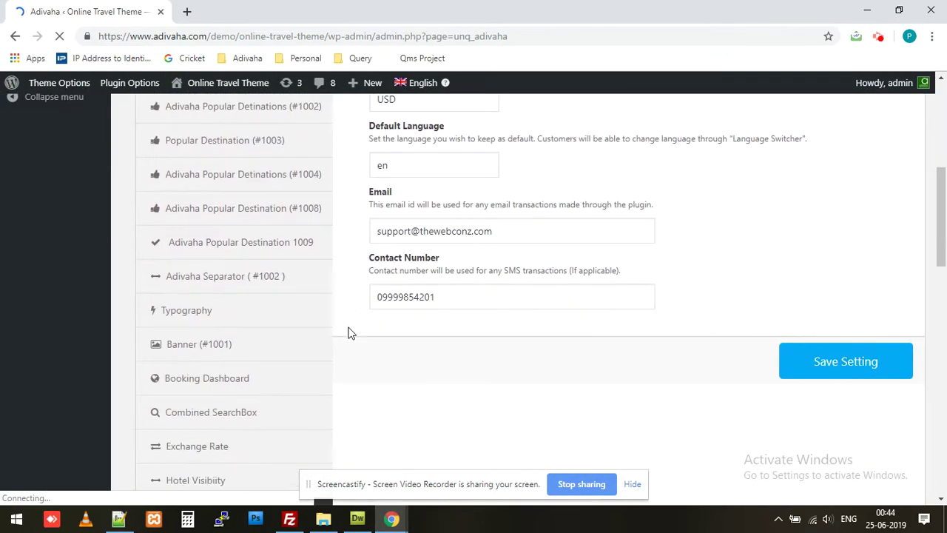
pyautogui.scroll(-5, 349, 332)
pyautogui.click(200, 333)
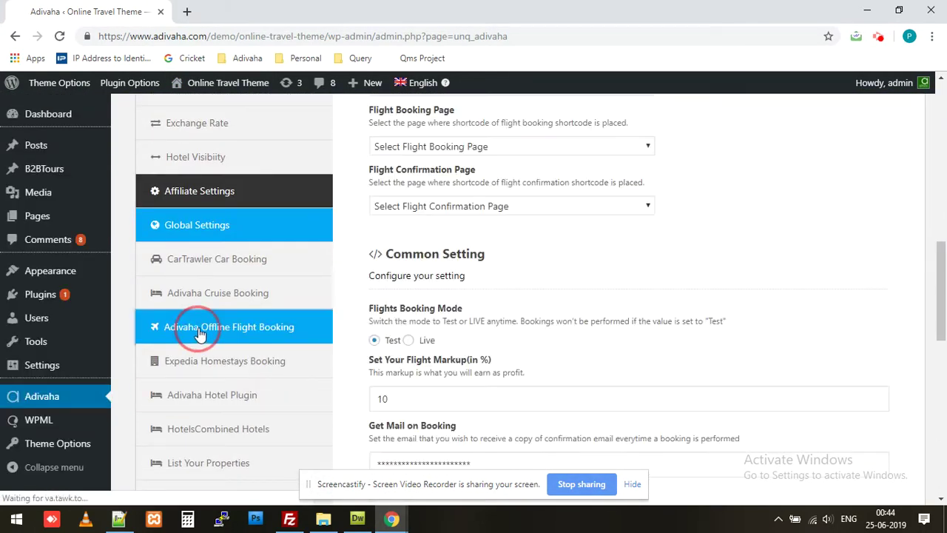
pyautogui.scroll(1, 530, 332)
pyautogui.scroll(1, 443, 320)
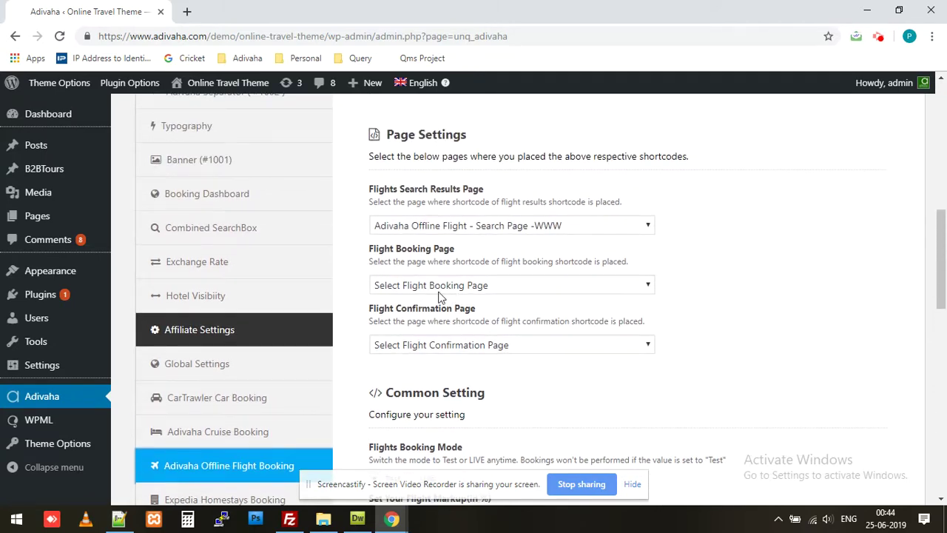
# Step: Set Flight Booking Page to the Offline Flight Booking Page - WWW and save
pyautogui.click(451, 293)
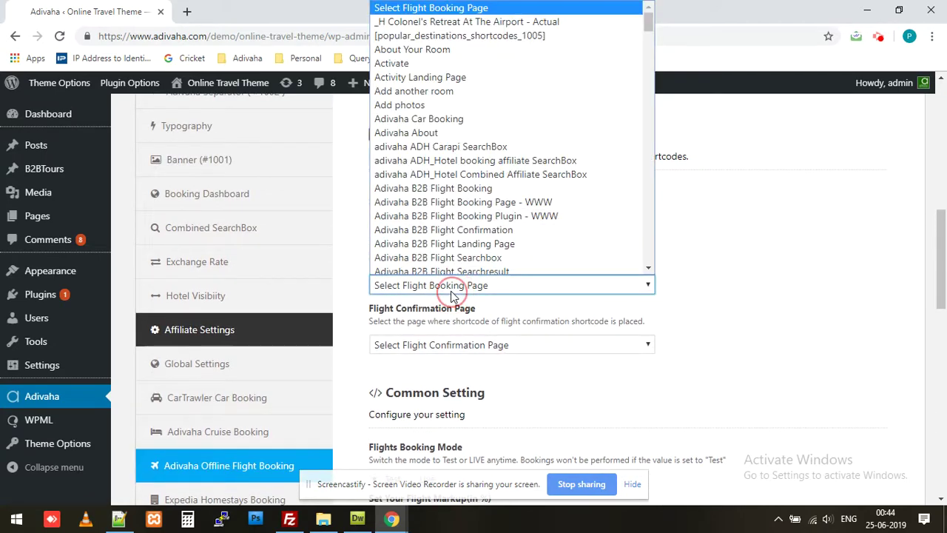
pyautogui.scroll(-1, 465, 248)
pyautogui.scroll(-4, 464, 248)
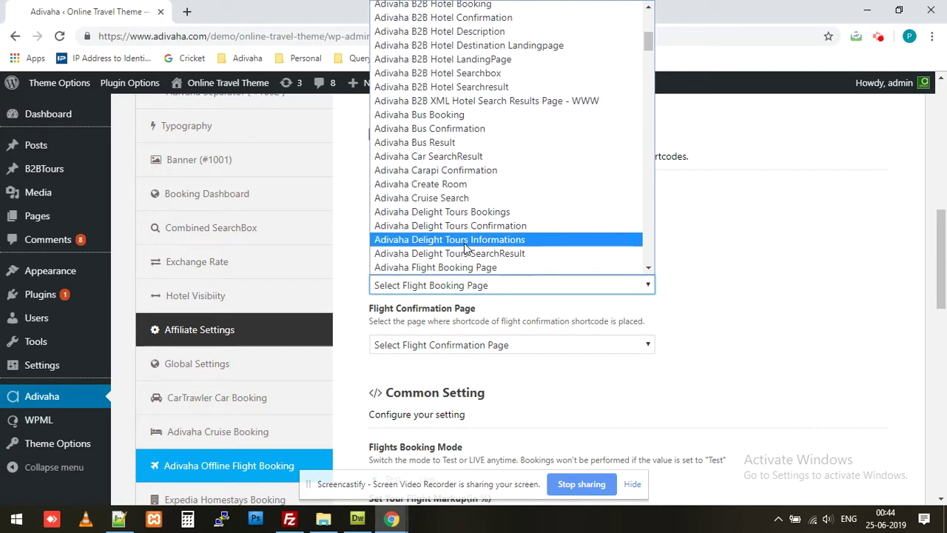
pyautogui.scroll(-4, 465, 248)
pyautogui.scroll(-2, 465, 248)
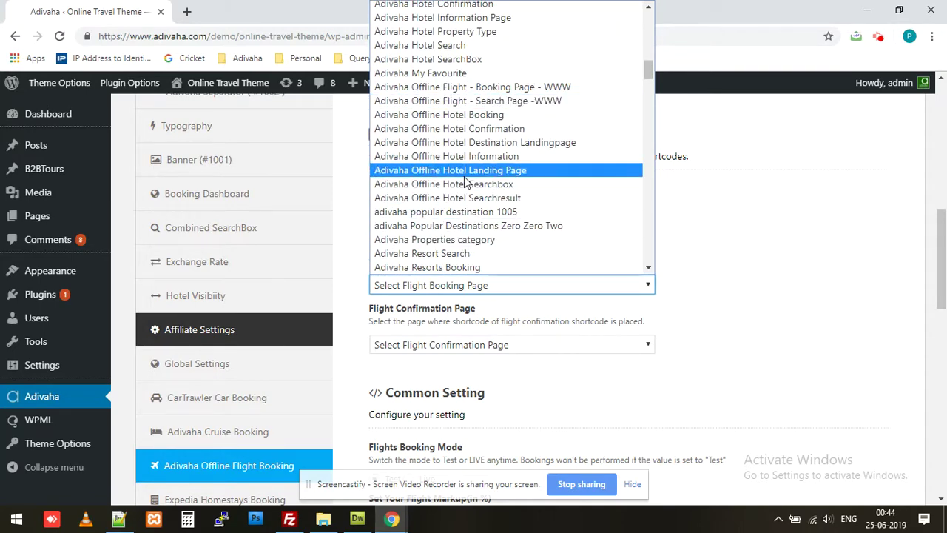
pyautogui.click(510, 87)
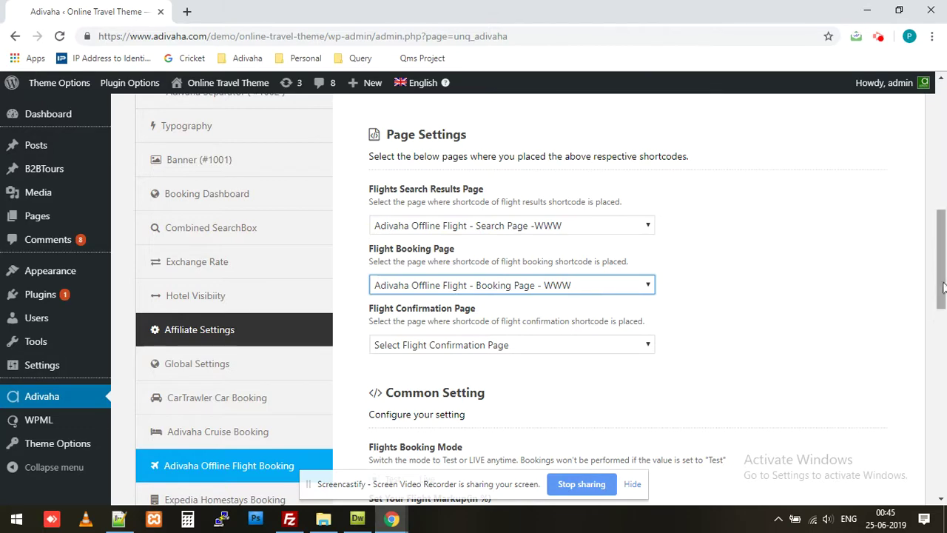
pyautogui.scroll(-5, 597, 287)
pyautogui.click(875, 431)
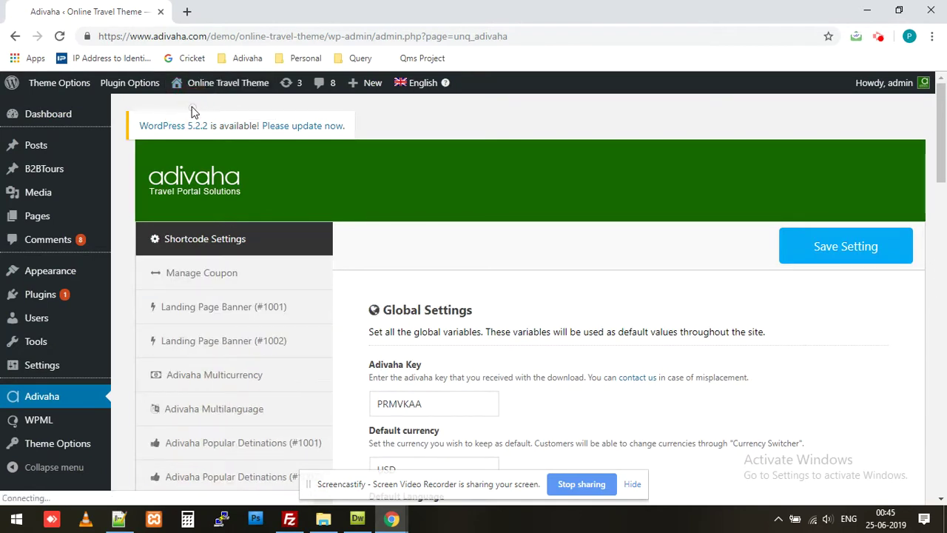
pyautogui.click(194, 108)
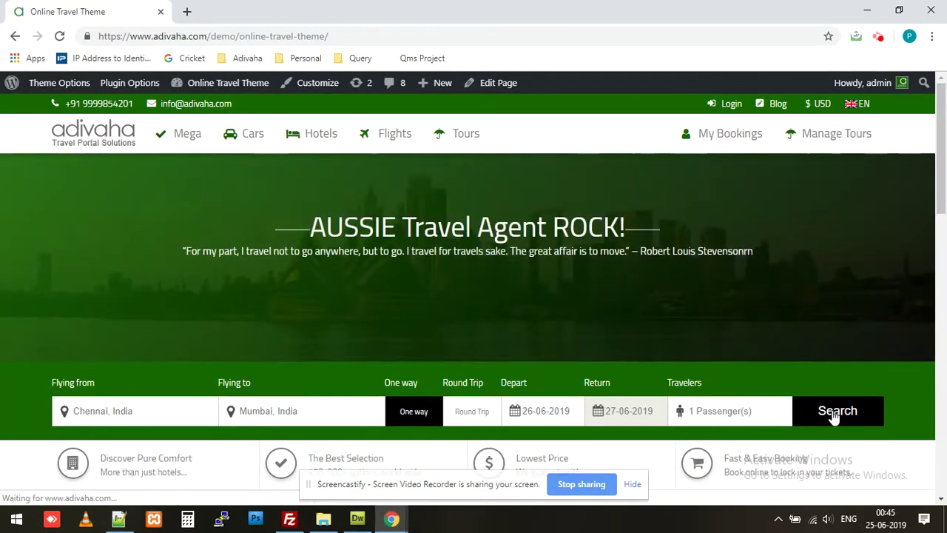
# Step: Search Chennai to Mumbai flights on the live site and book the $54 SpiceJet flight
pyautogui.click(834, 416)
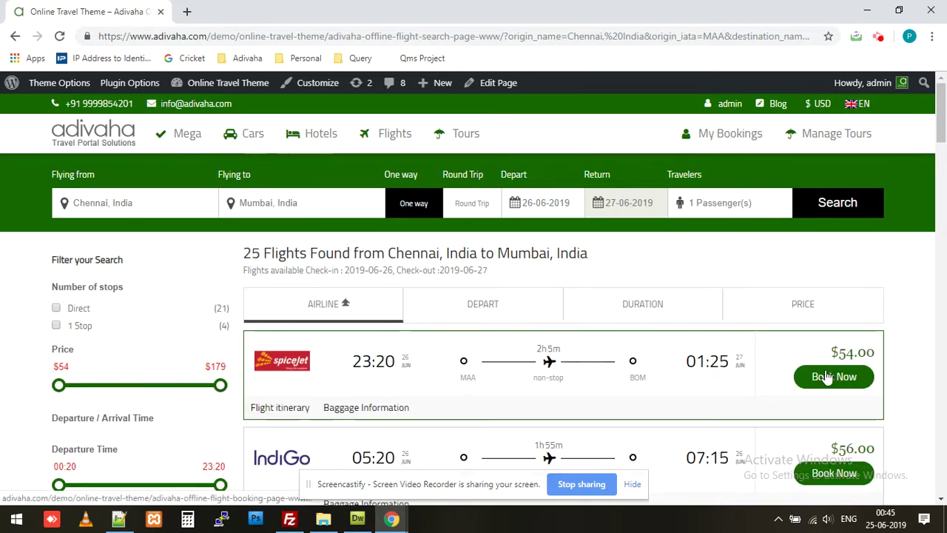
pyautogui.click(828, 378)
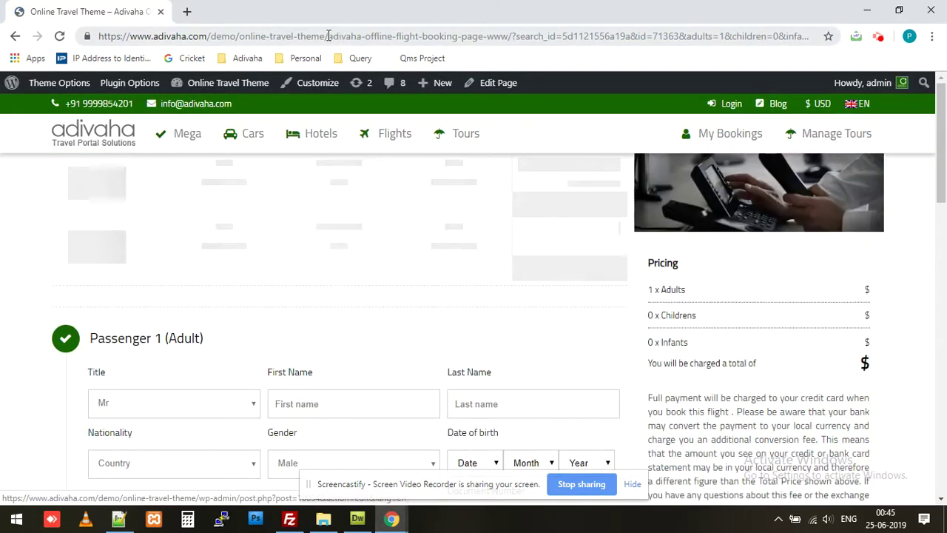
pyautogui.moveTo(328, 36); pyautogui.dragTo(509, 35)
# Step: Check the Payment Information section with cardholder and card fields and the $54 total
pyautogui.scroll(-2, 344, 365)
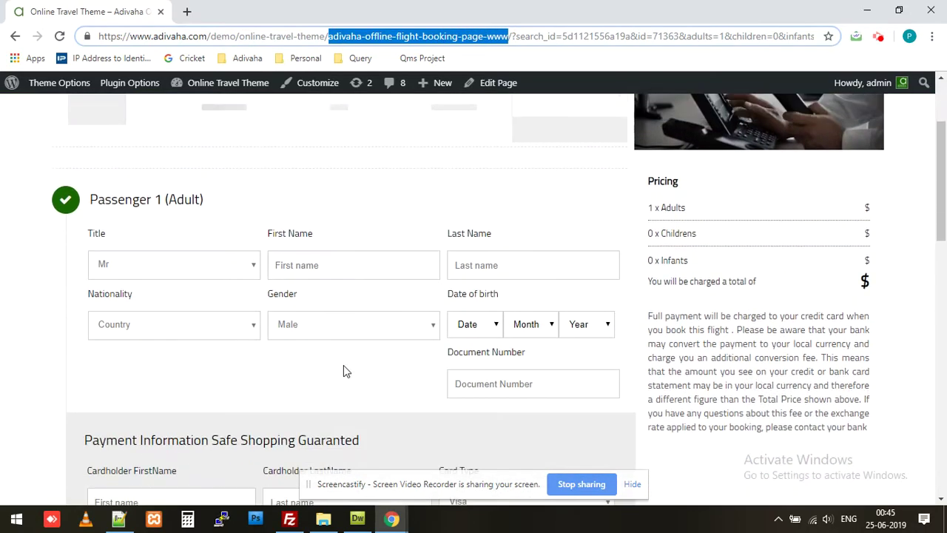
pyautogui.scroll(-2, 343, 365)
pyautogui.scroll(-1, 344, 365)
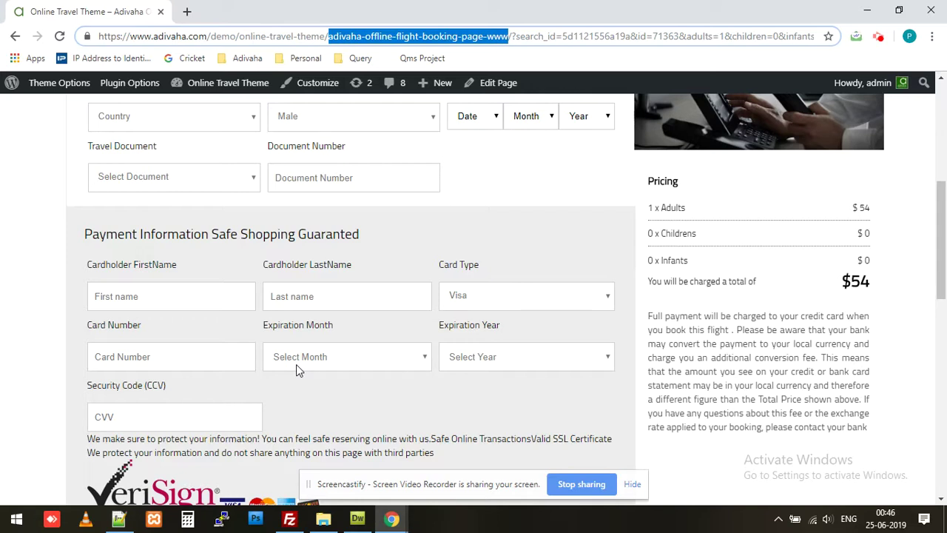
pyautogui.moveTo(99, 234); pyautogui.dragTo(168, 316)
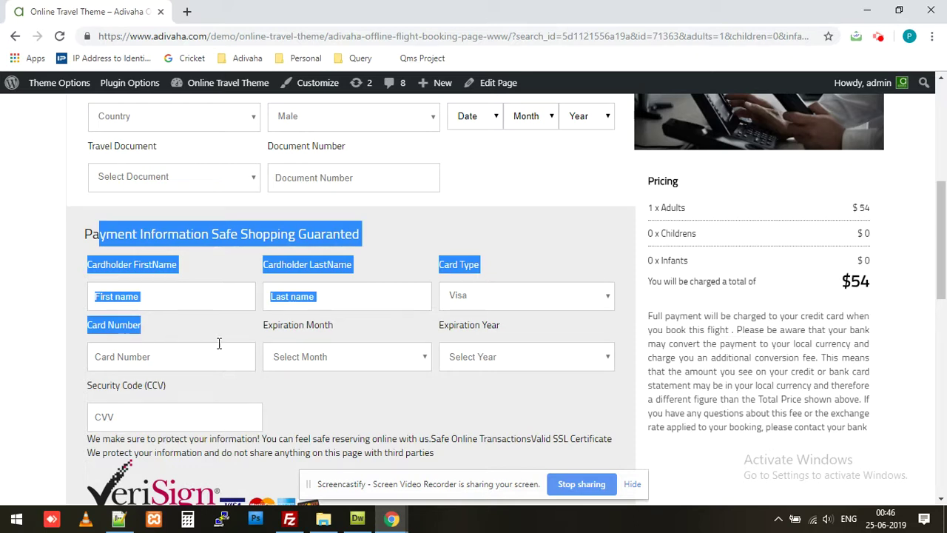
pyautogui.click(300, 378)
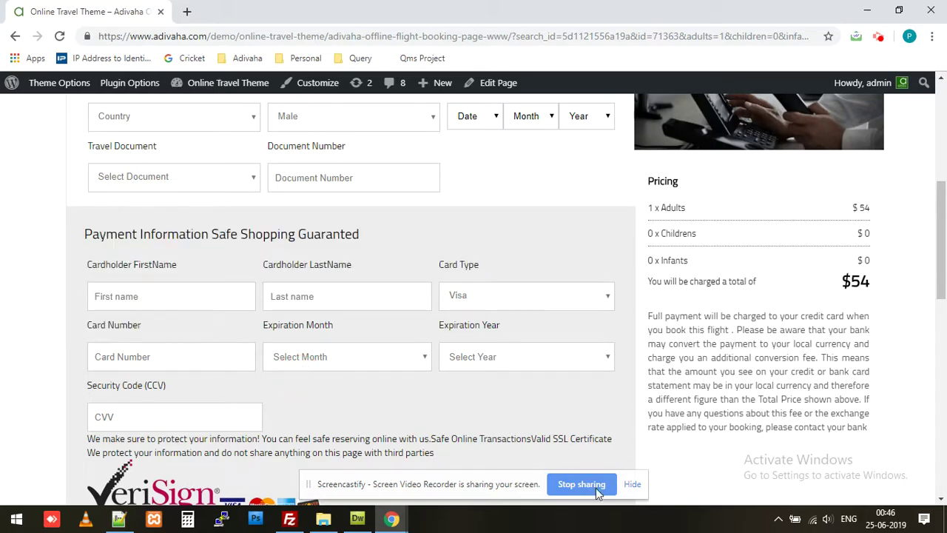